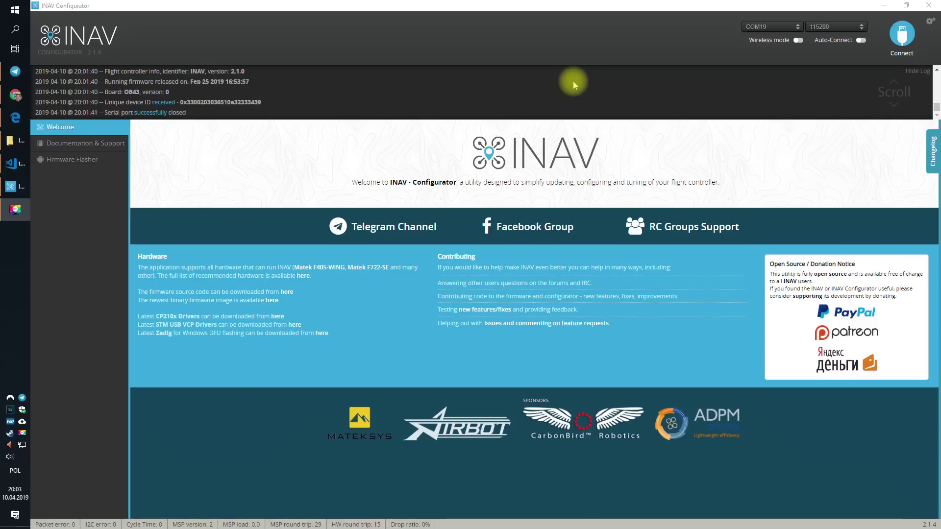
# Connect to the flight controller and bring up its PID tuning page.
pyautogui.click(901, 33)
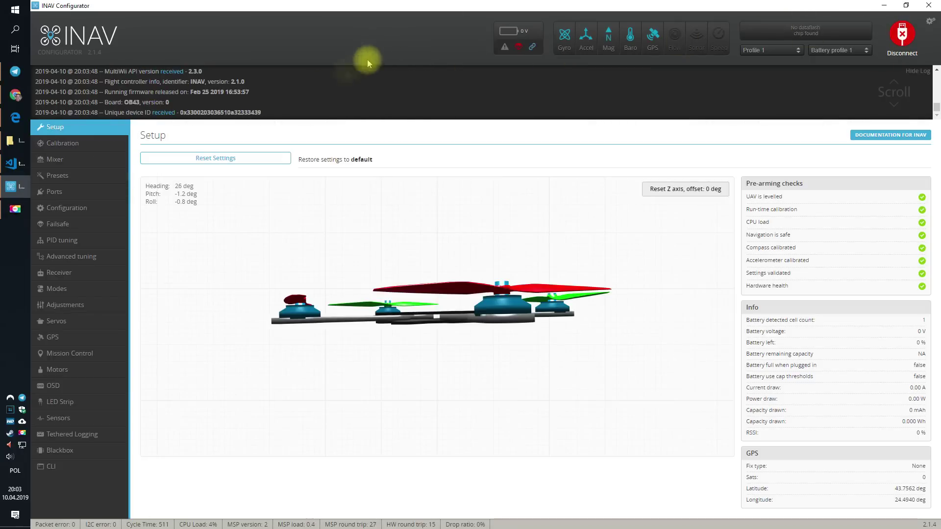
pyautogui.click(96, 240)
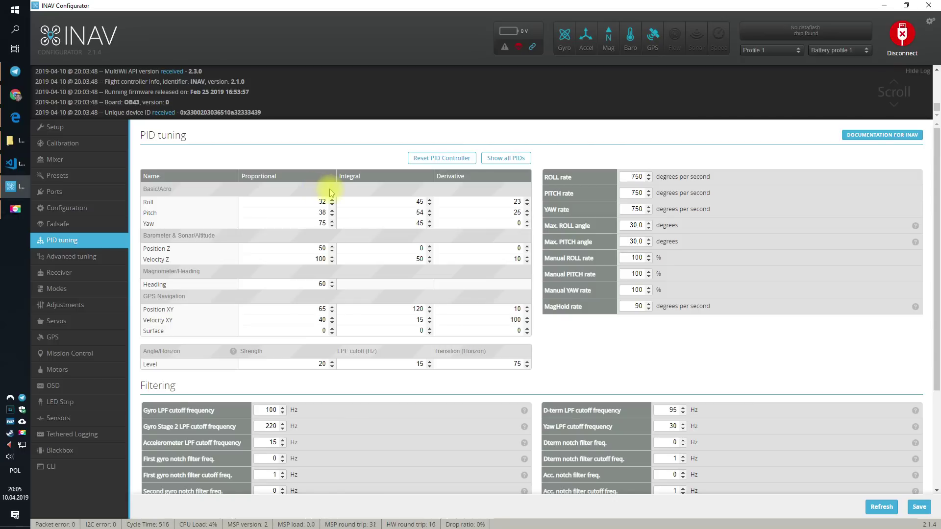
pyautogui.click(631, 176)
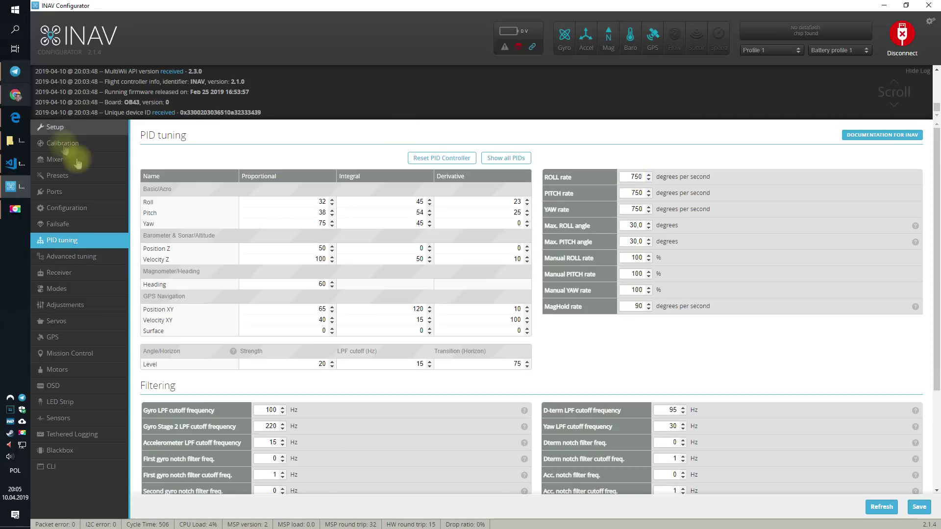
pyautogui.click(68, 273)
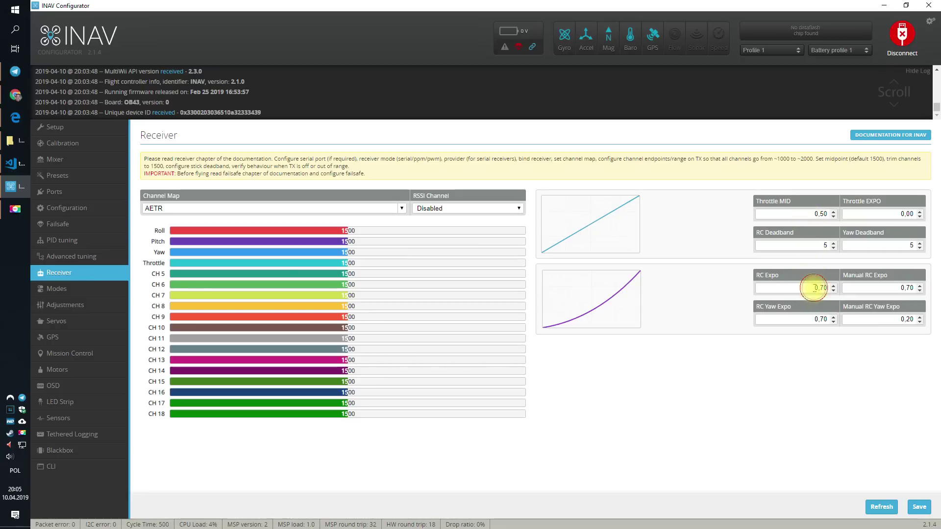
pyautogui.click(814, 319)
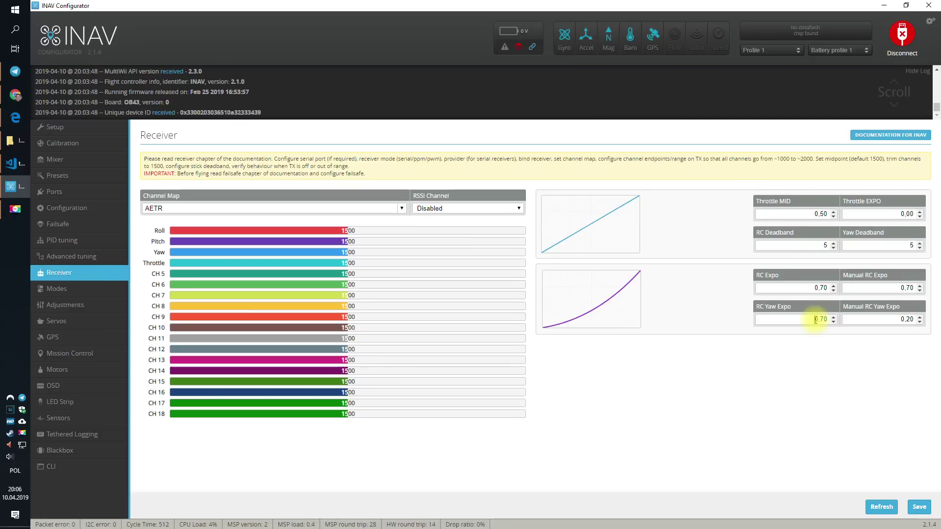
pyautogui.click(82, 240)
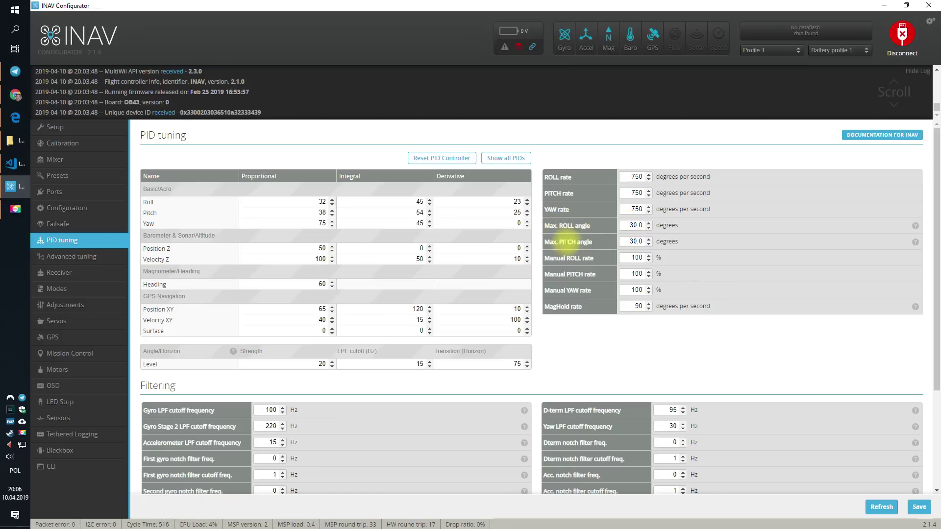
# Replace the 30° Max. ROLL and Max. PITCH angle values with 50°.
pyautogui.click(634, 225)
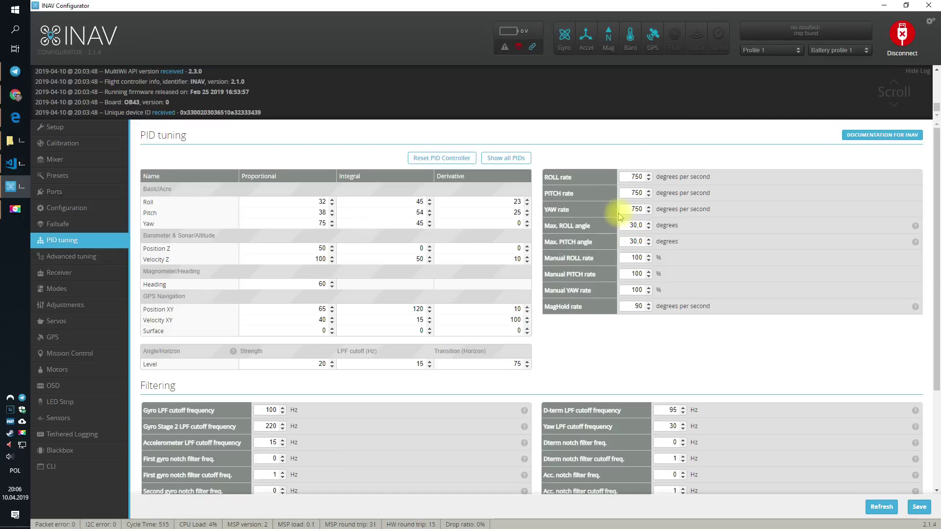
pyautogui.doubleClick(632, 225)
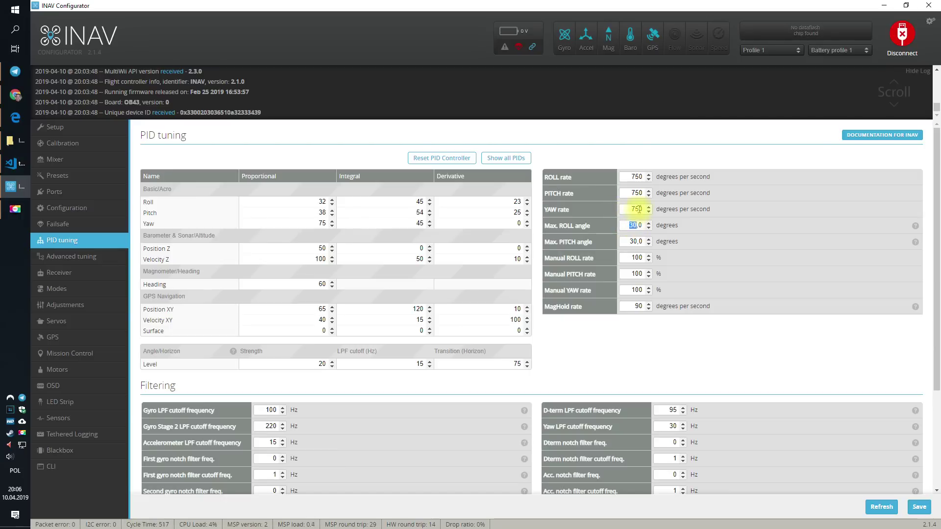
pyautogui.write('60')
pyautogui.write('0')
pyautogui.press('Tab')
pyautogui.write('50')
pyautogui.press('Tab')
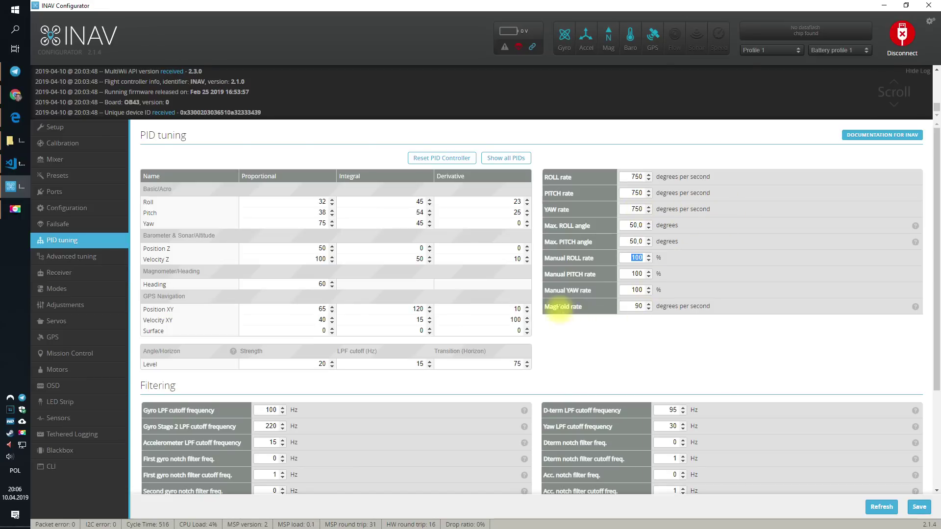
pyautogui.click(630, 302)
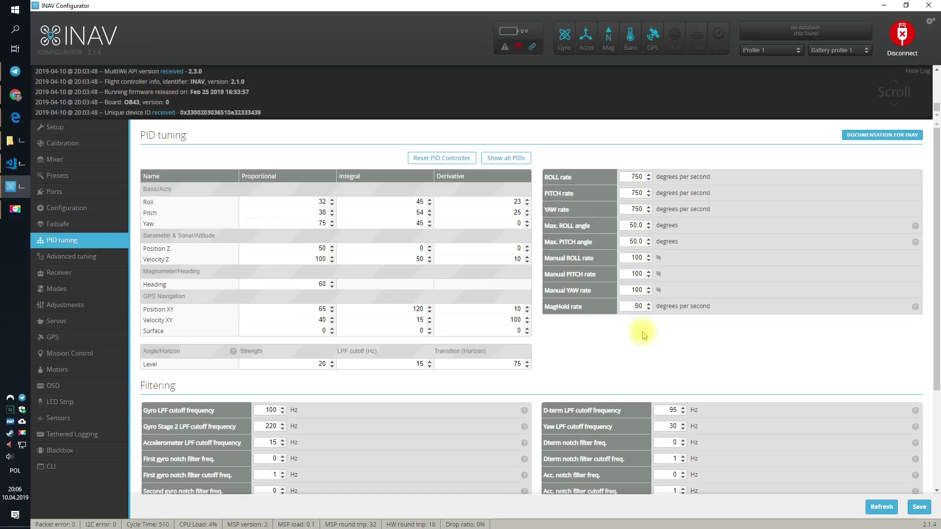
pyautogui.scroll(-3, 644, 335)
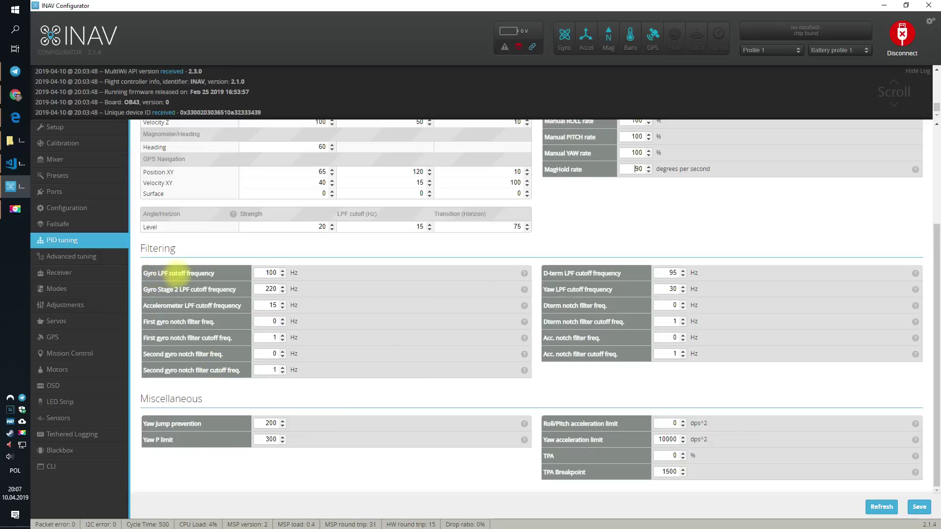
pyautogui.doubleClick(270, 273)
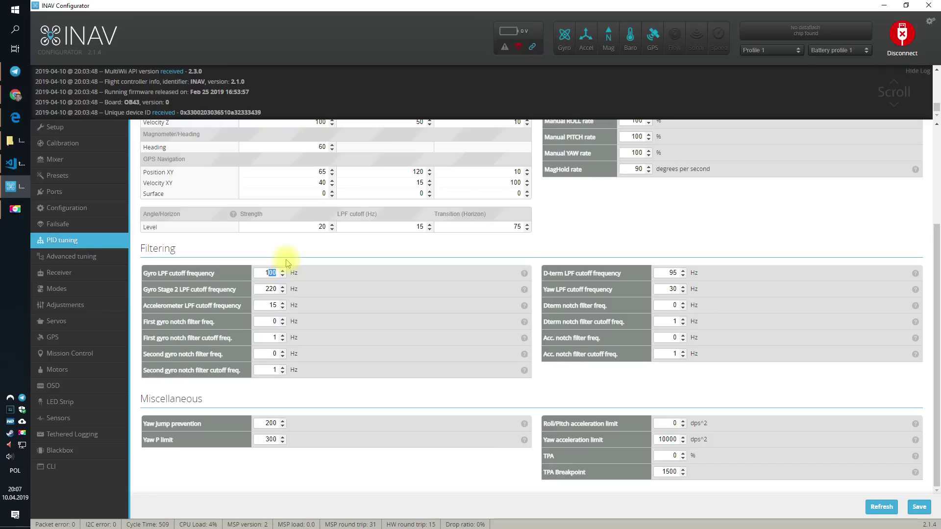
pyautogui.moveTo(157, 289); pyautogui.dragTo(191, 289)
pyautogui.click(210, 290)
pyautogui.moveTo(268, 289); pyautogui.dragTo(273, 286)
pyautogui.click(272, 288)
pyautogui.click(268, 272)
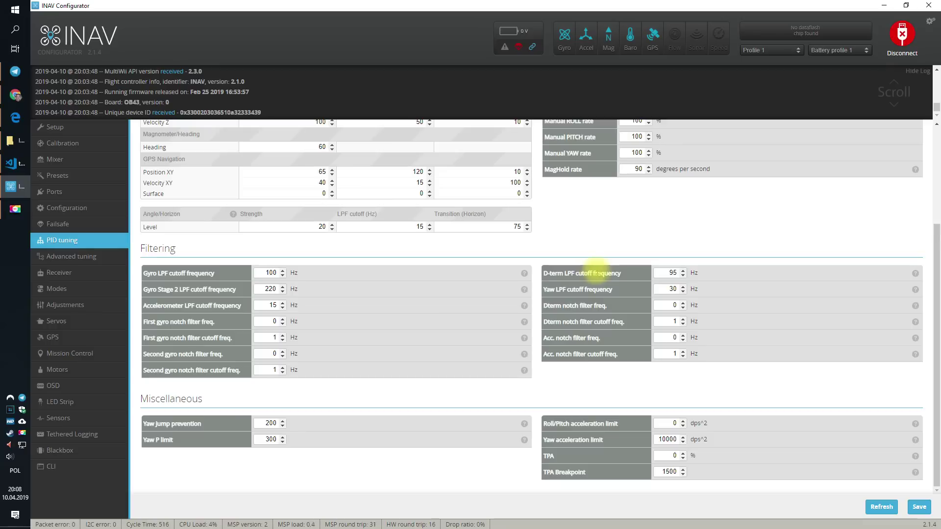
pyautogui.click(665, 271)
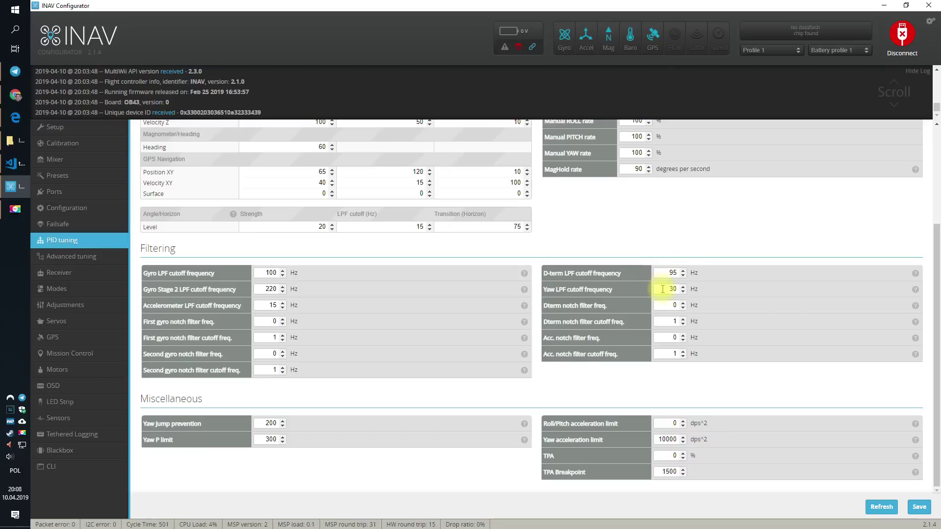
pyautogui.click(667, 273)
# Enter TPA 10 and TPA Breakpoint 1500, then save the tuning to the board.
pyautogui.doubleClick(669, 456)
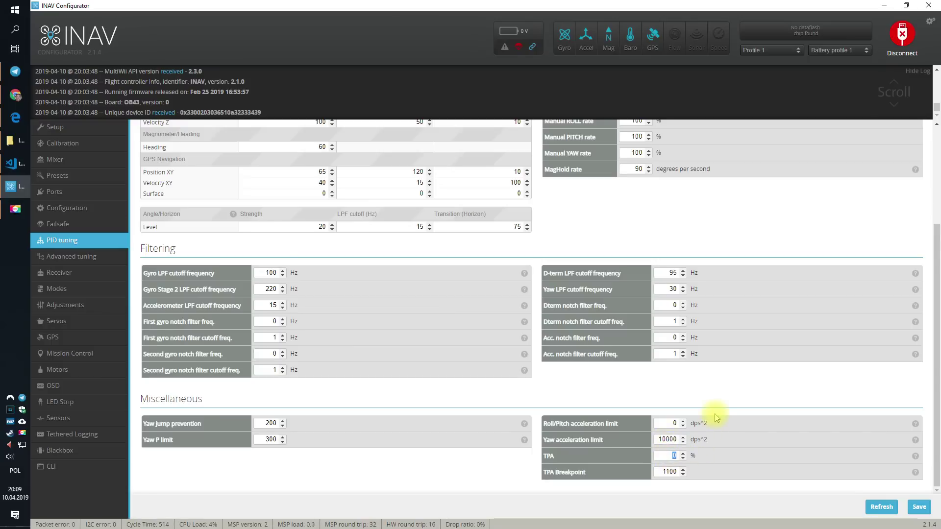
pyautogui.write('10')
pyautogui.press('Up')
pyautogui.press('Down')
pyautogui.press('Down')
pyautogui.press('Down')
pyautogui.press('Tab')
pyautogui.write('1500')
pyautogui.click(918, 510)
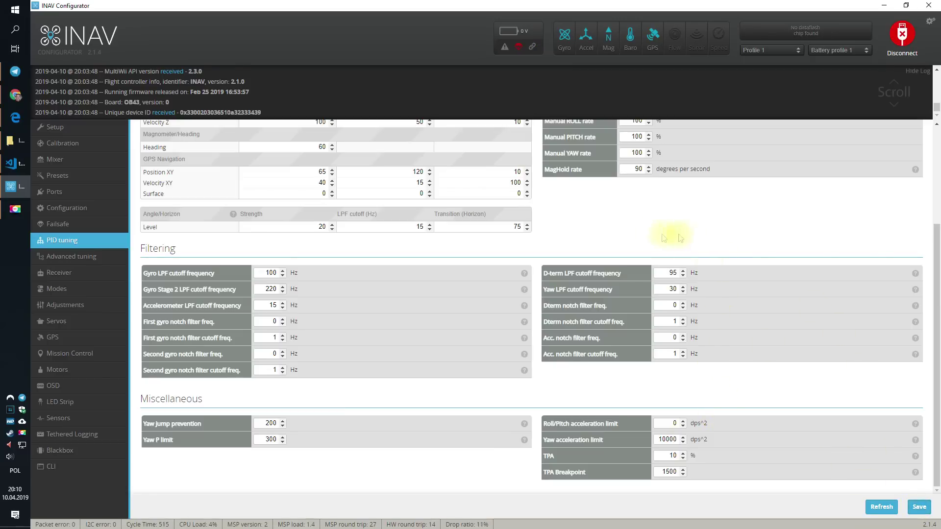
pyautogui.click(74, 467)
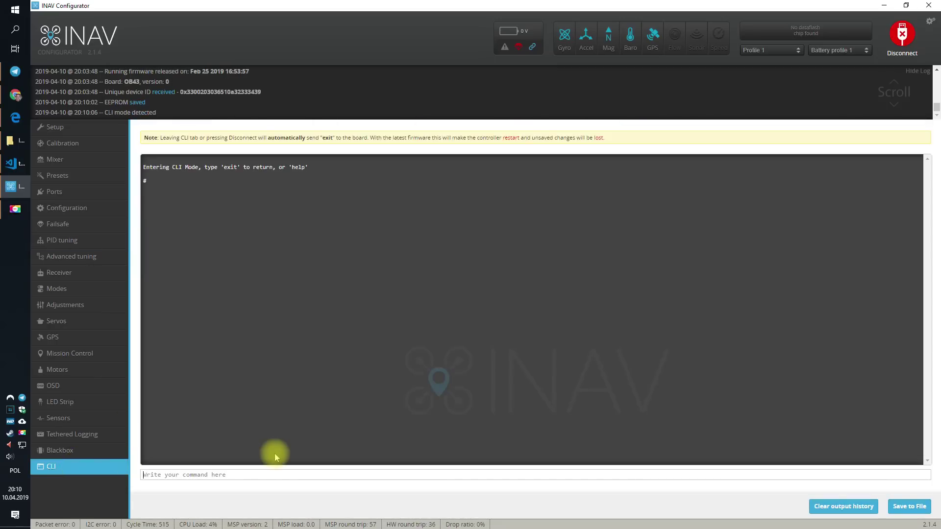
# Run 'get dterm' in the CLI to list the dterm settings.
pyautogui.write('ge')
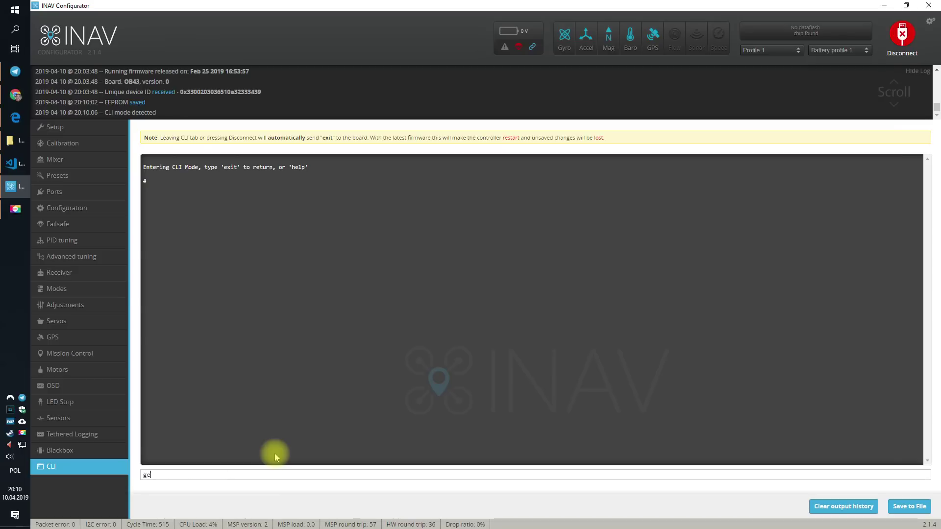
pyautogui.write('t dterm')
pyautogui.press('Return')
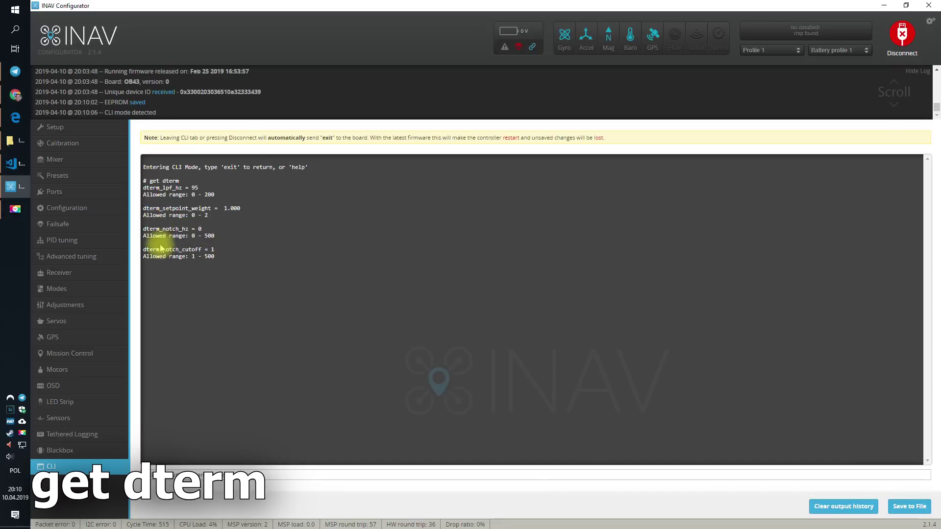
pyautogui.click(150, 208)
# Highlight the dterm_setpoint_weight line (1.000) in the CLI output.
pyautogui.moveTo(150, 208); pyautogui.dragTo(216, 214)
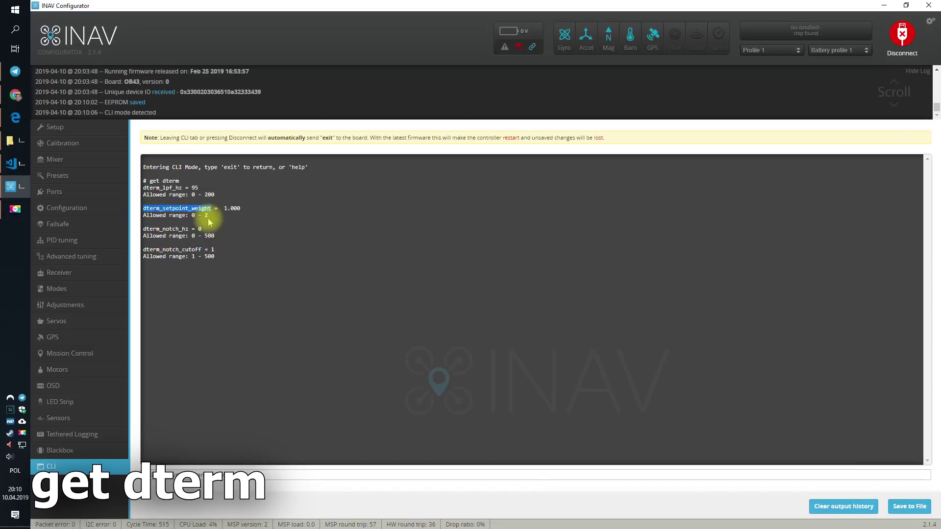